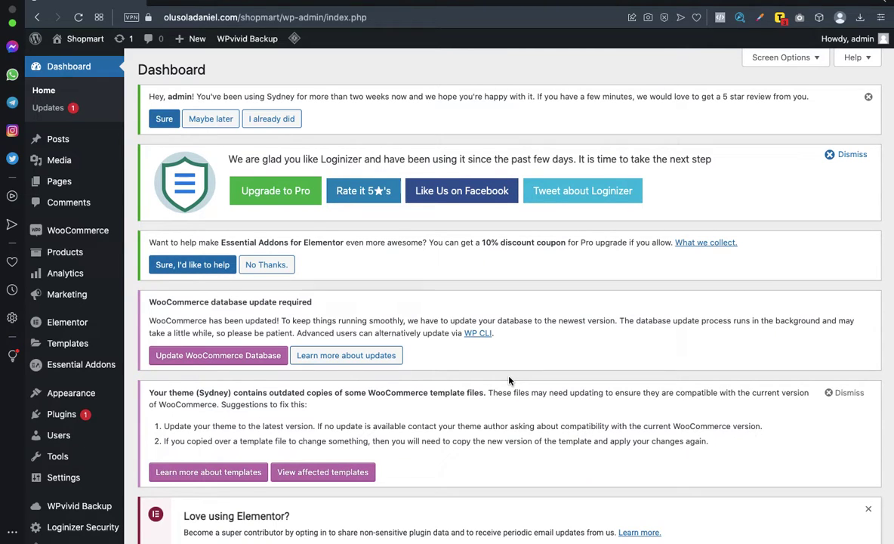
# - Go to the Add New plugins page
pyautogui.moveTo(109, 230)
pyautogui.scroll(-1, 108, 241)
pyautogui.scroll(-5, 109, 242)
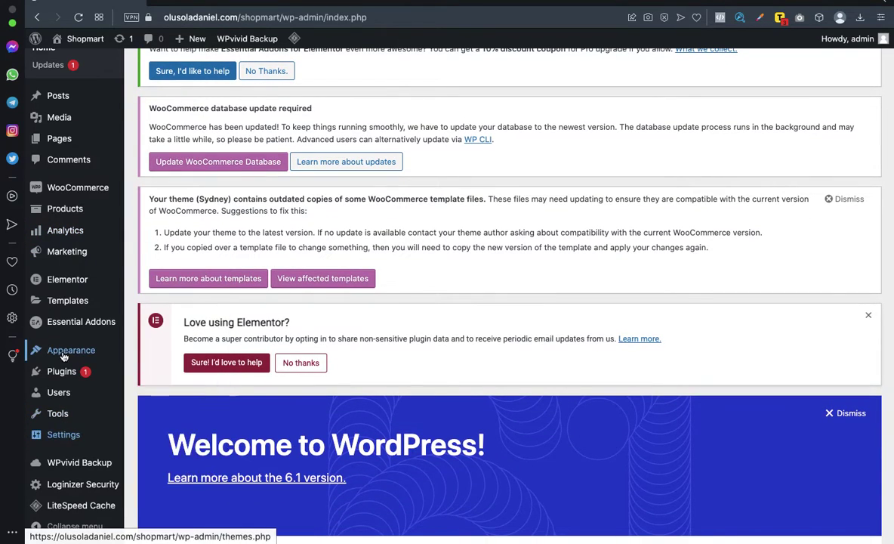
pyautogui.moveTo(61, 370)
pyautogui.click(143, 393)
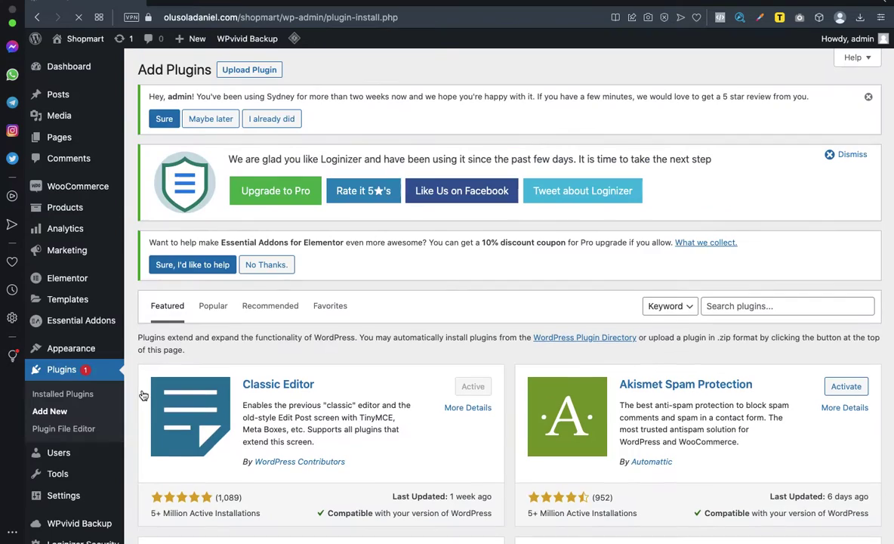
# - Search the plugin directory for 'backuply', fixing the misspelled search term
pyautogui.click(755, 306)
pyautogui.write('bacuoly')
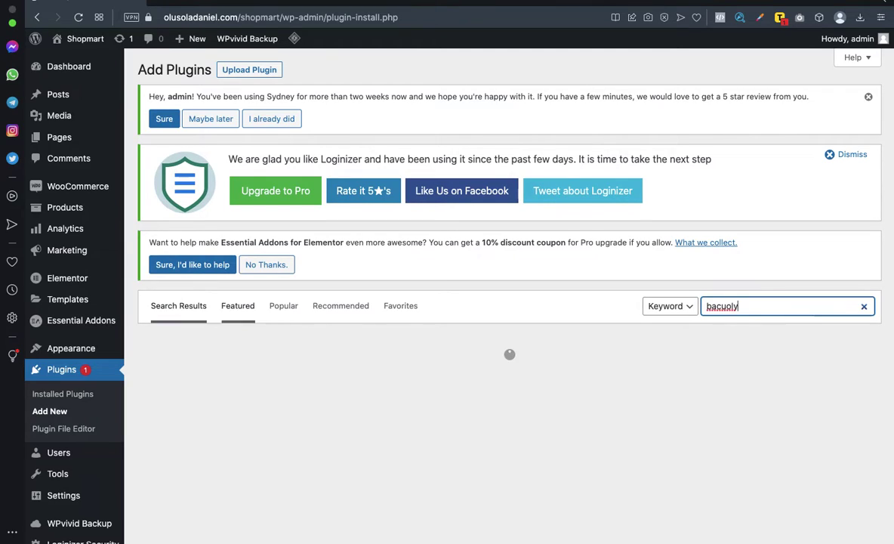
pyautogui.press('BackSpace')
pyautogui.press('BackSpace')
pyautogui.press('BackSpace')
pyautogui.press('BackSpace')
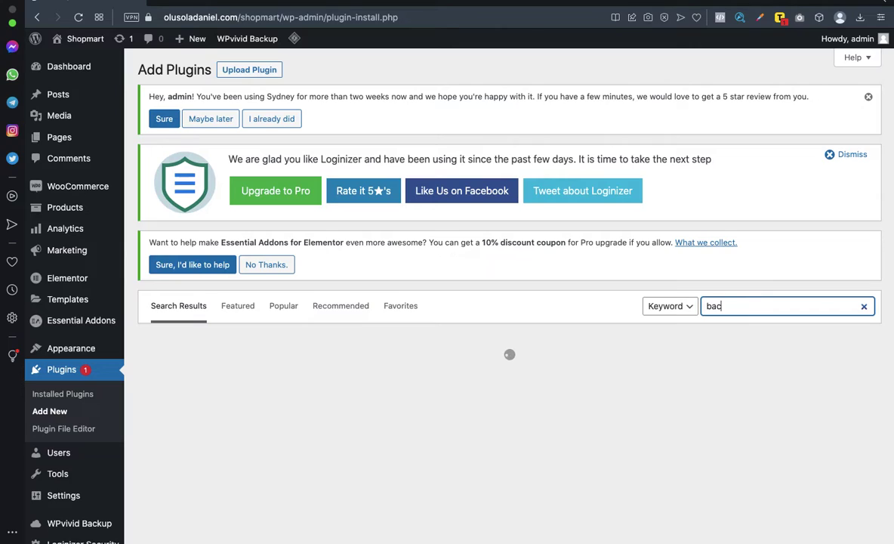
pyautogui.write('kuply')
pyautogui.press('BackSpace')
pyautogui.press('BackSpace')
pyautogui.press('BackSpace')
pyautogui.press('BackSpace')
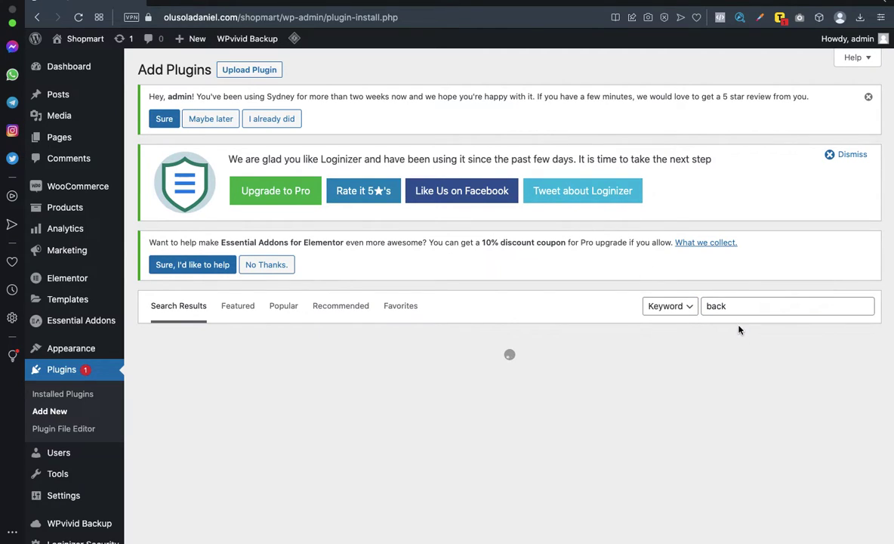
pyautogui.click(737, 306)
pyautogui.click(730, 333)
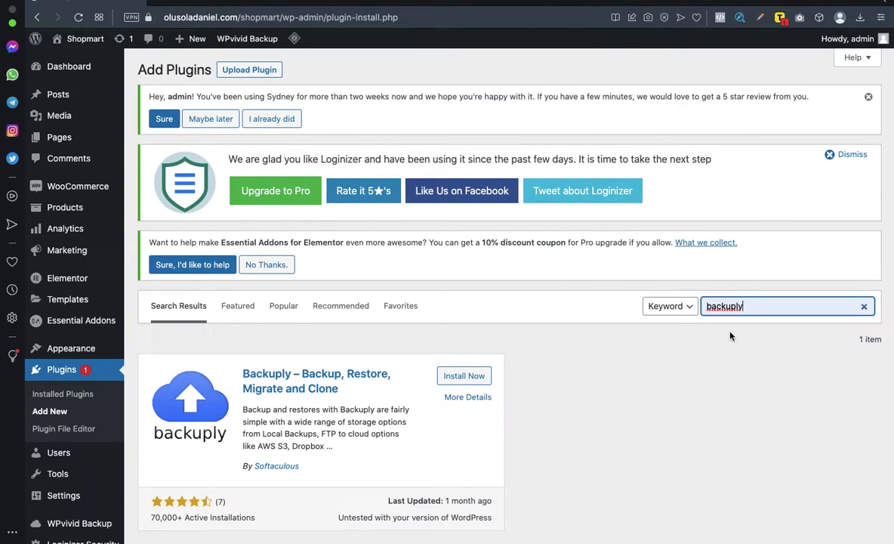
# - Install the Backuply plugin and activate it
pyautogui.scroll(-2, 592, 407)
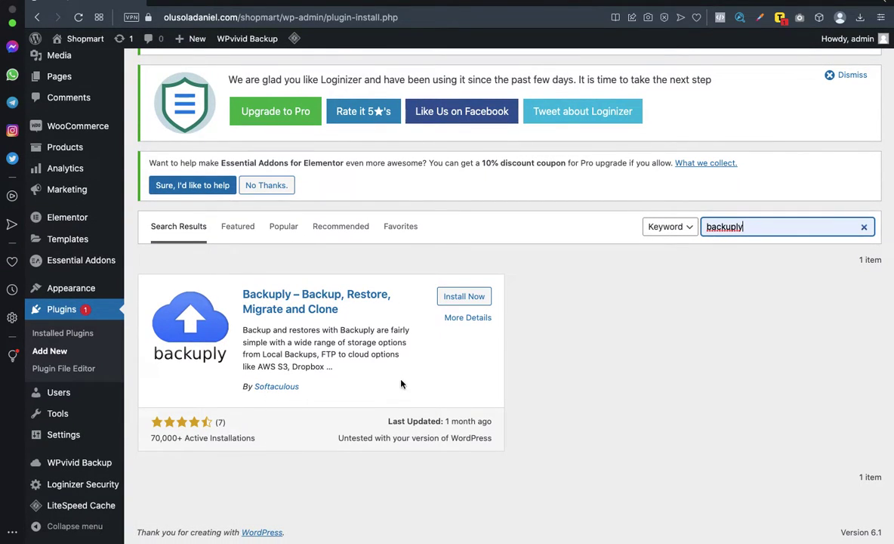
pyautogui.click(472, 297)
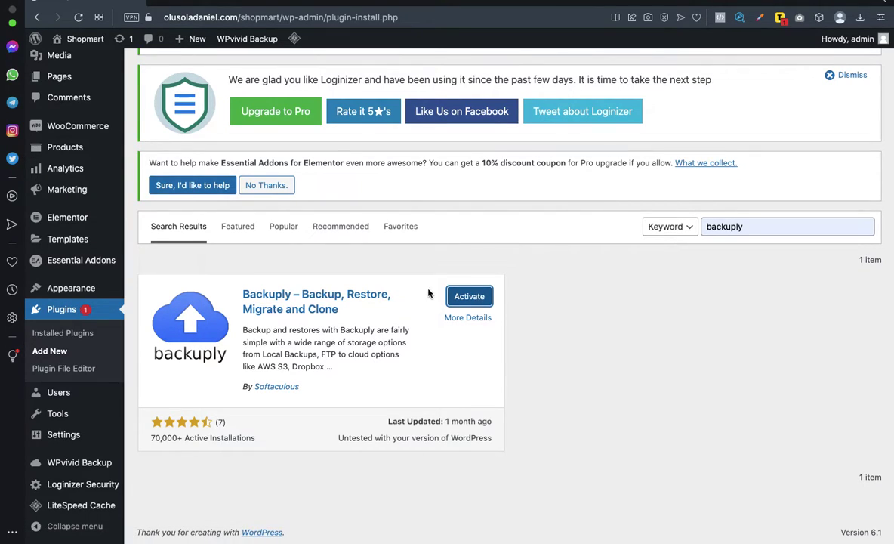
pyautogui.click(469, 297)
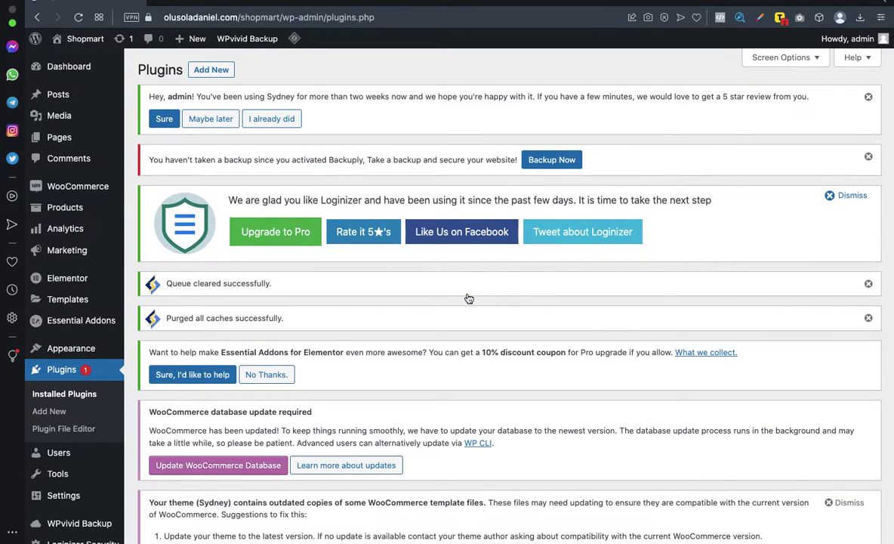
# - Scroll the Installed Plugins list to confirm Backuply 1.0.4 is active
pyautogui.scroll(-10, 468, 298)
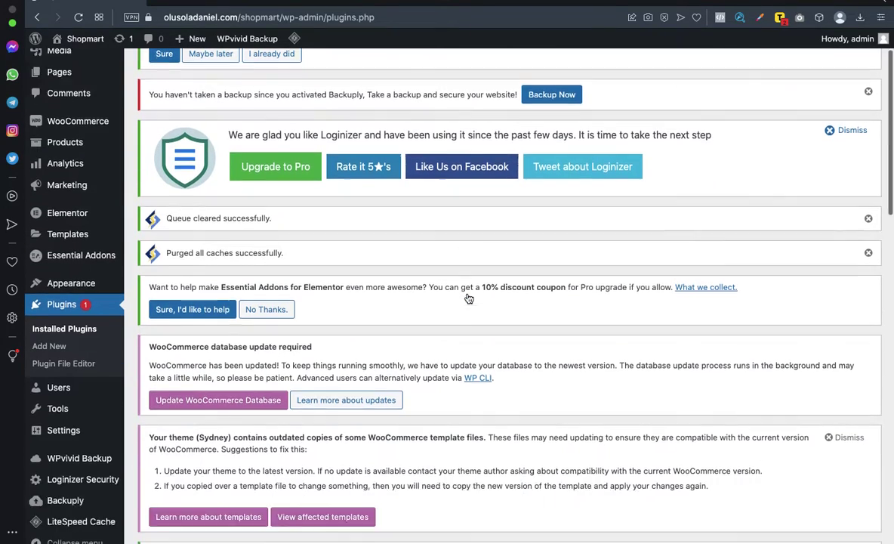
pyautogui.scroll(-5, 469, 298)
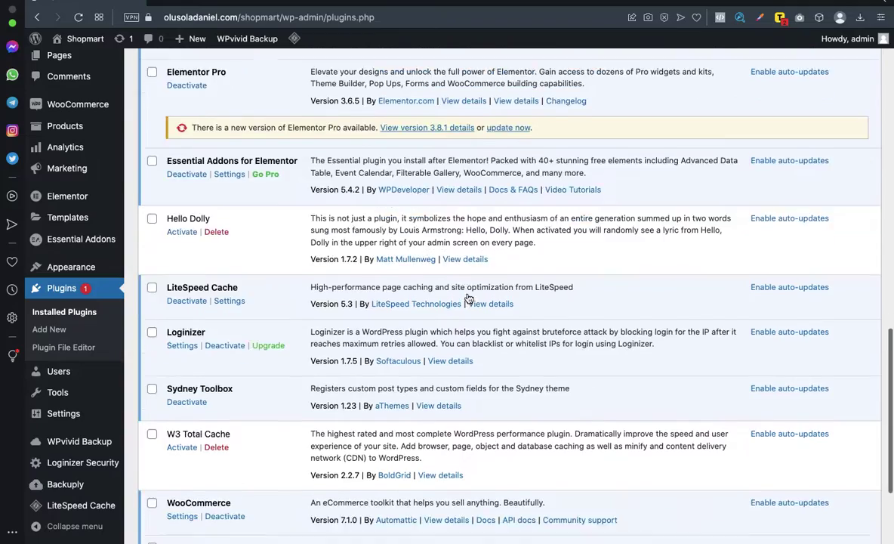
pyautogui.scroll(15, 468, 298)
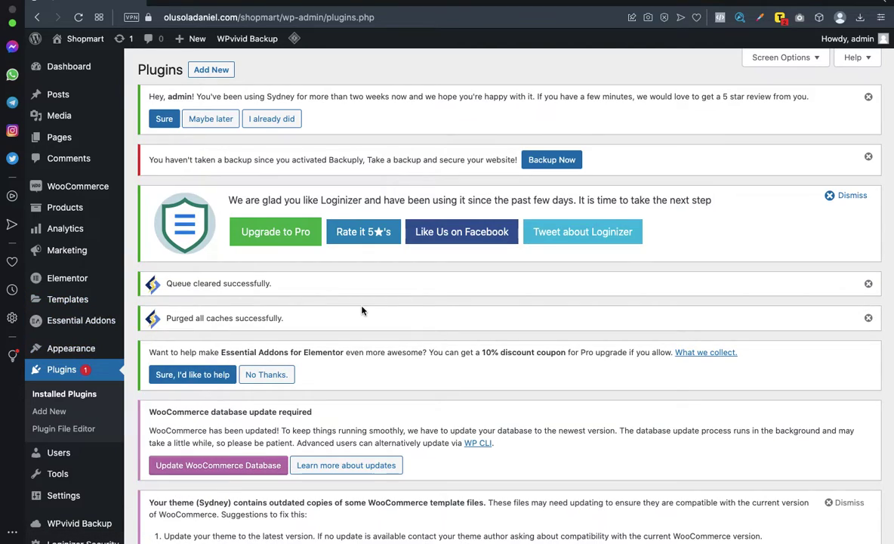
pyautogui.scroll(-3, 44, 334)
pyautogui.scroll(-5, 44, 334)
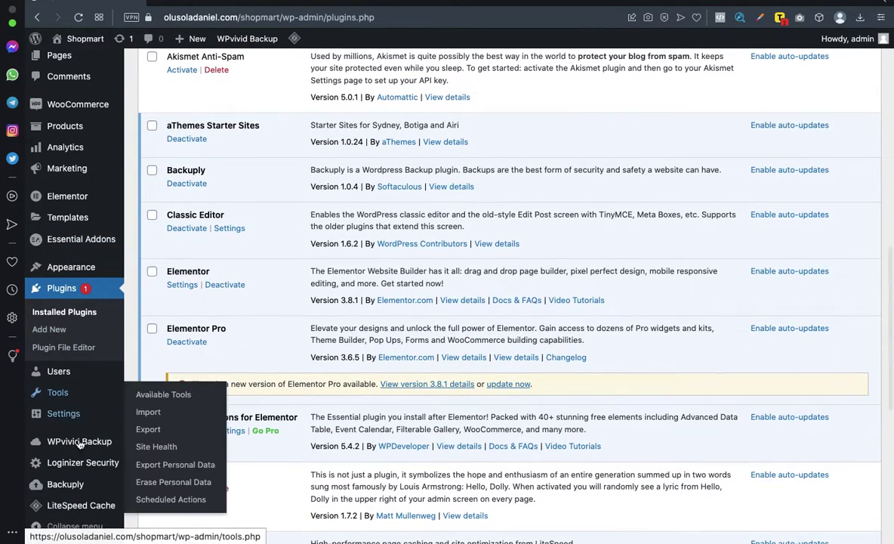
pyautogui.moveTo(68, 487)
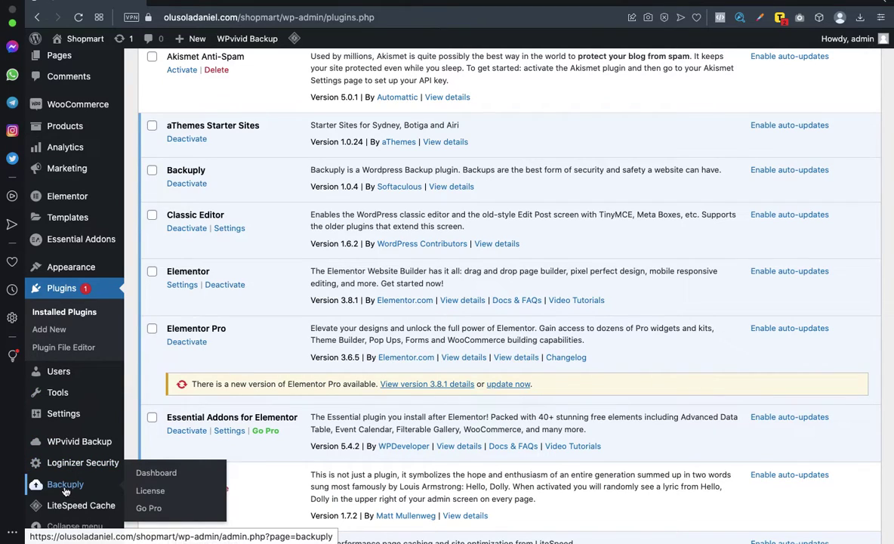
# - Open Backuply's backup page from the admin menu
pyautogui.click(63, 487)
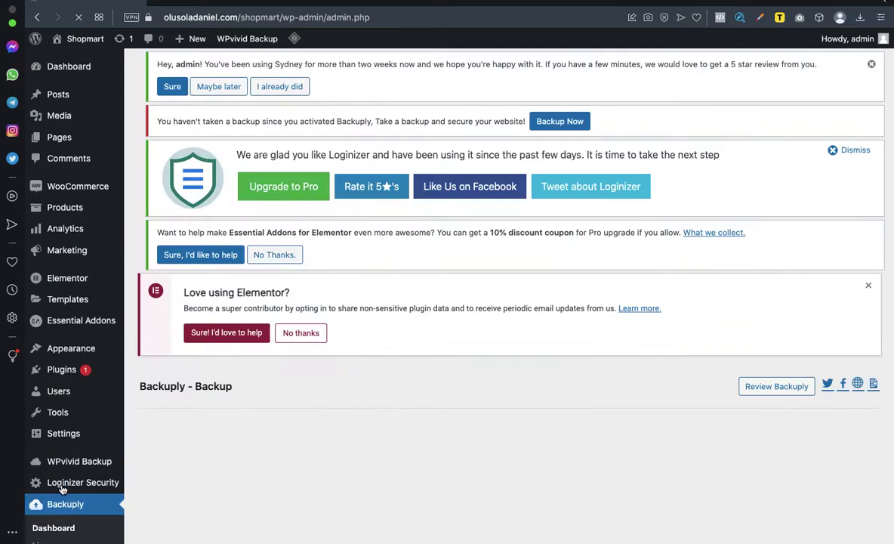
pyautogui.scroll(-5, 410, 385)
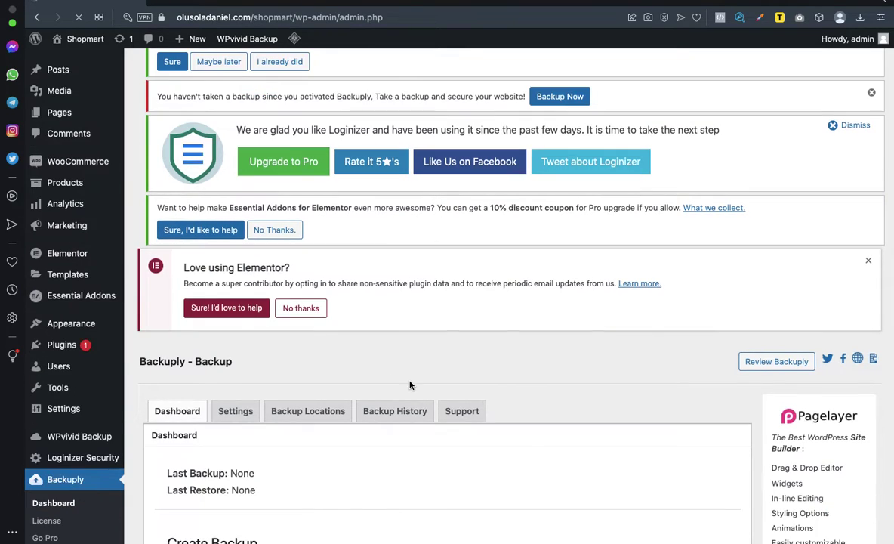
pyautogui.scroll(1, 409, 385)
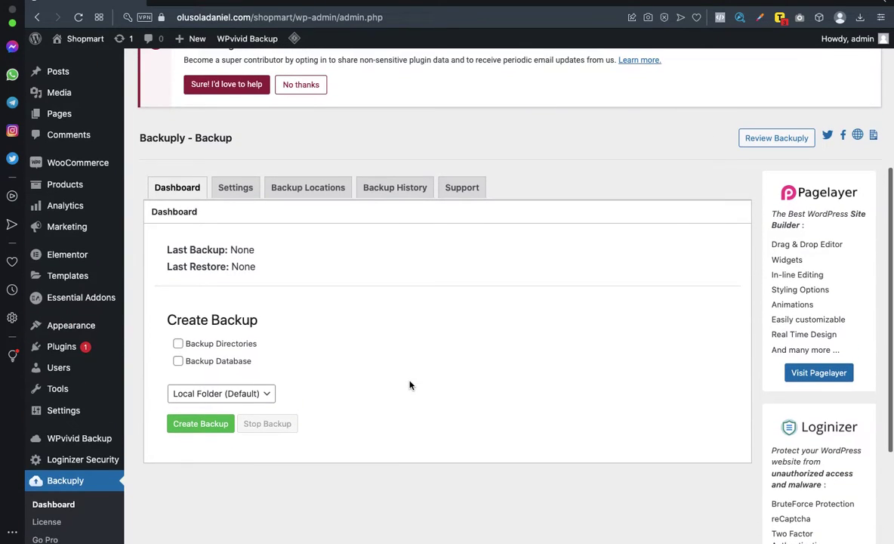
# - Look over the general settings, then return to the Dashboard with the Create Backup options
pyautogui.click(237, 189)
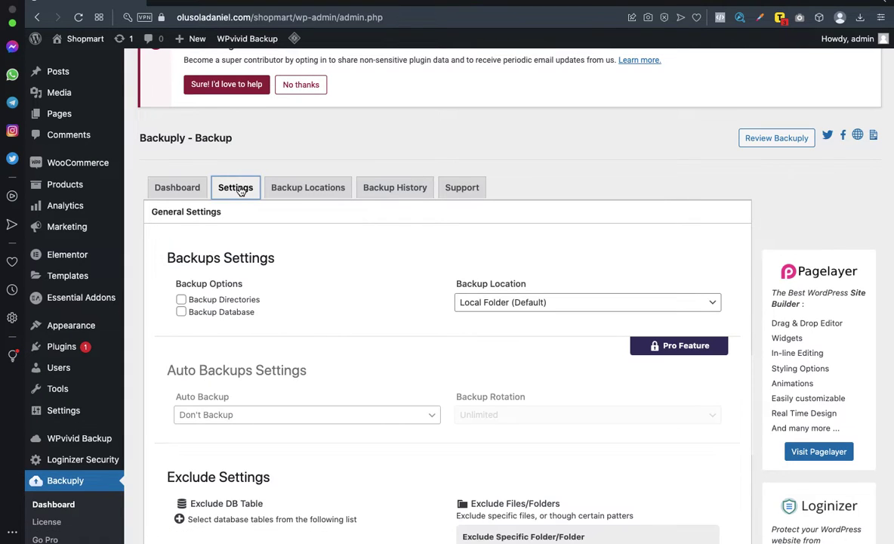
pyautogui.scroll(-4, 270, 282)
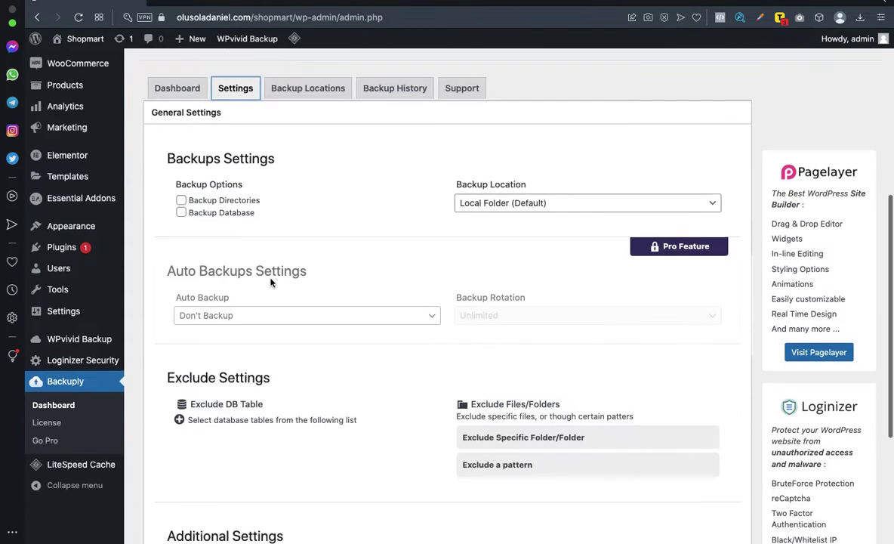
pyautogui.scroll(10, 271, 282)
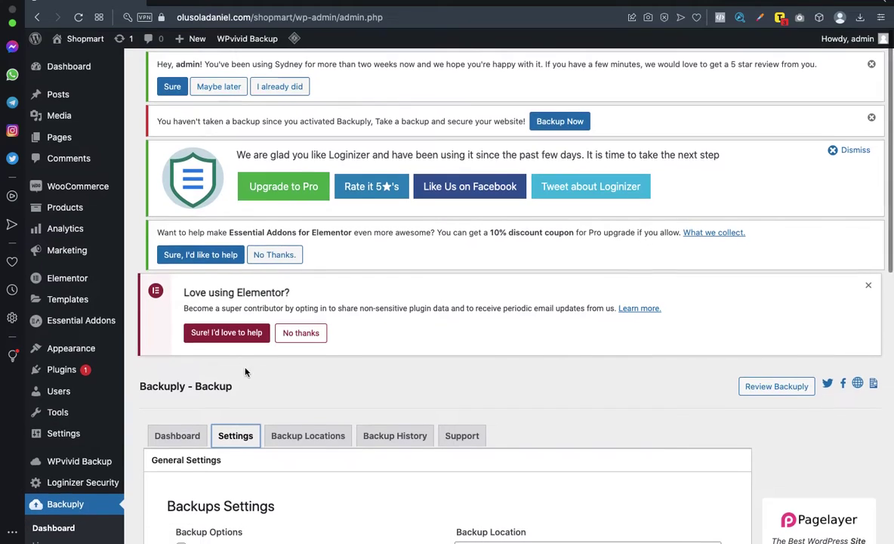
pyautogui.scroll(-3, 250, 401)
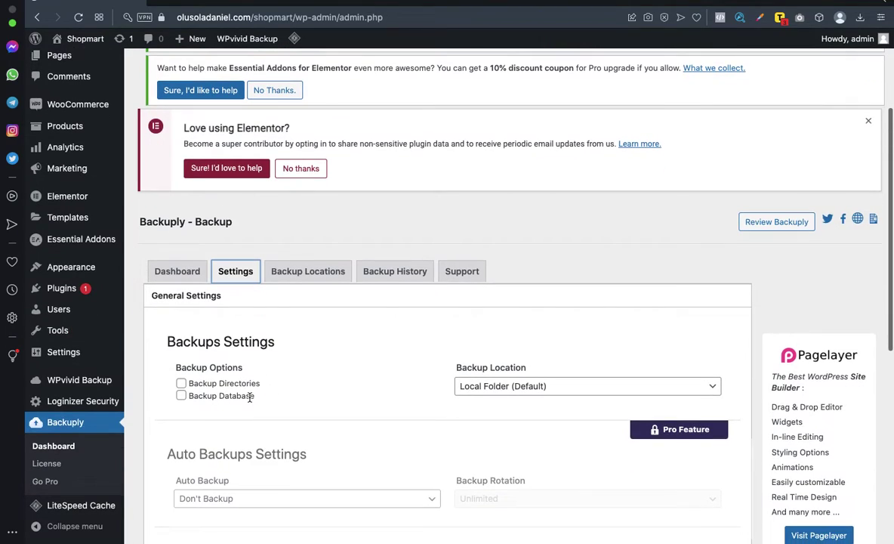
pyautogui.click(163, 277)
pyautogui.scroll(-3, 332, 347)
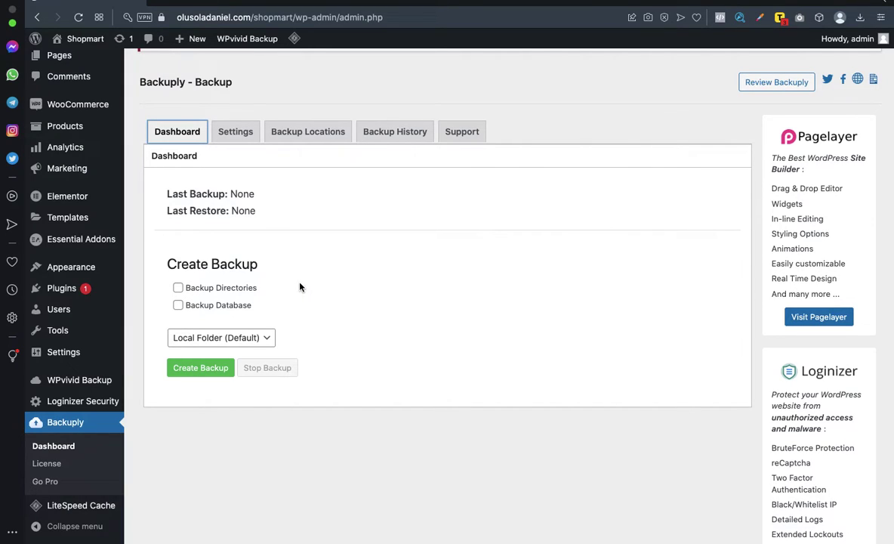
# - Tick Backup Directories and Backup Database, keeping Local Folder (Default) as the destination
pyautogui.click(179, 288)
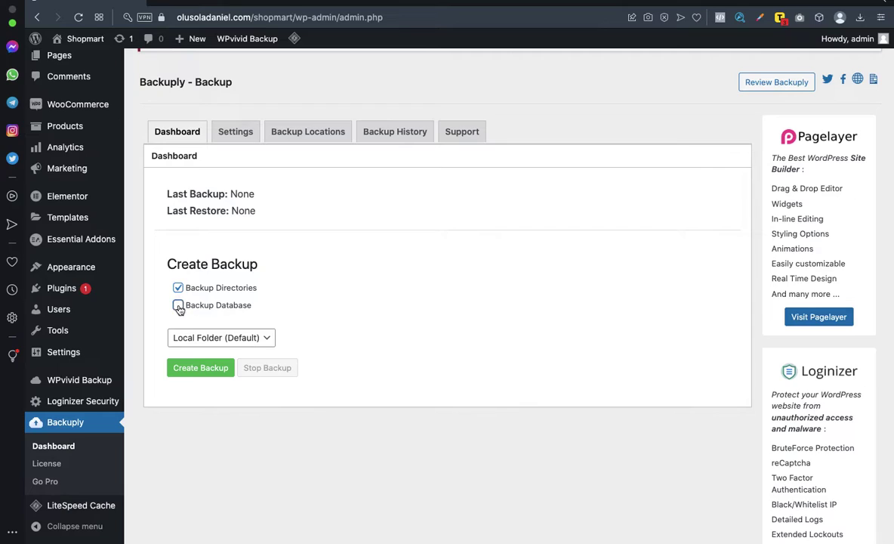
pyautogui.click(178, 305)
pyautogui.click(267, 343)
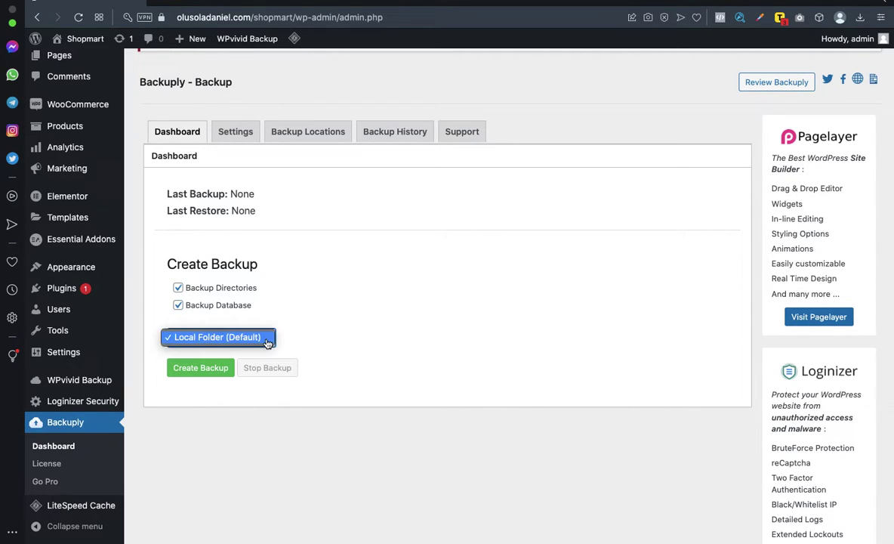
pyautogui.click(338, 308)
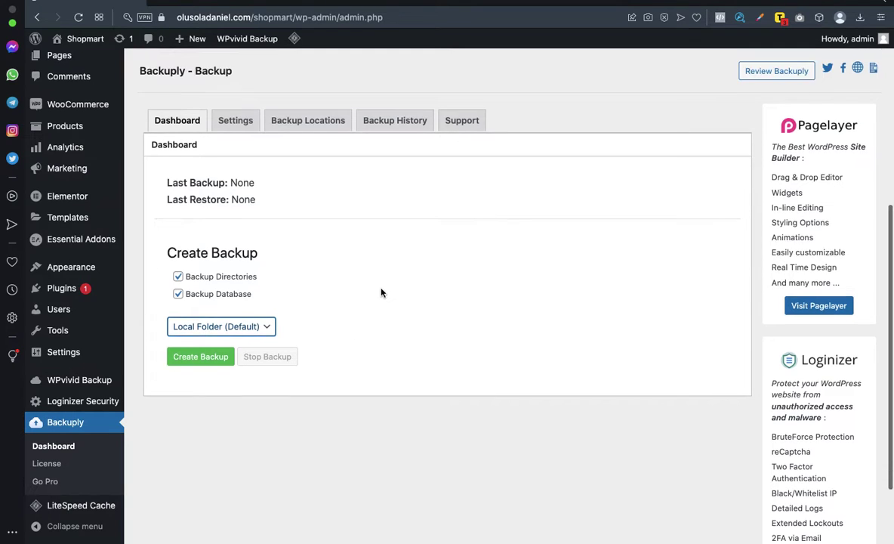
# - Start a Create Backup run of the files and database
pyautogui.scroll(3, 381, 292)
pyautogui.scroll(2, 381, 292)
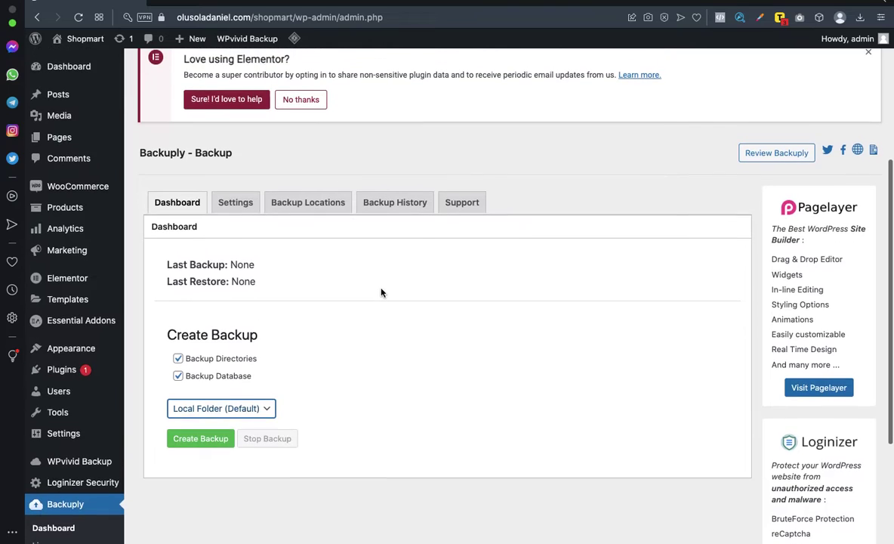
pyautogui.scroll(4, 390, 354)
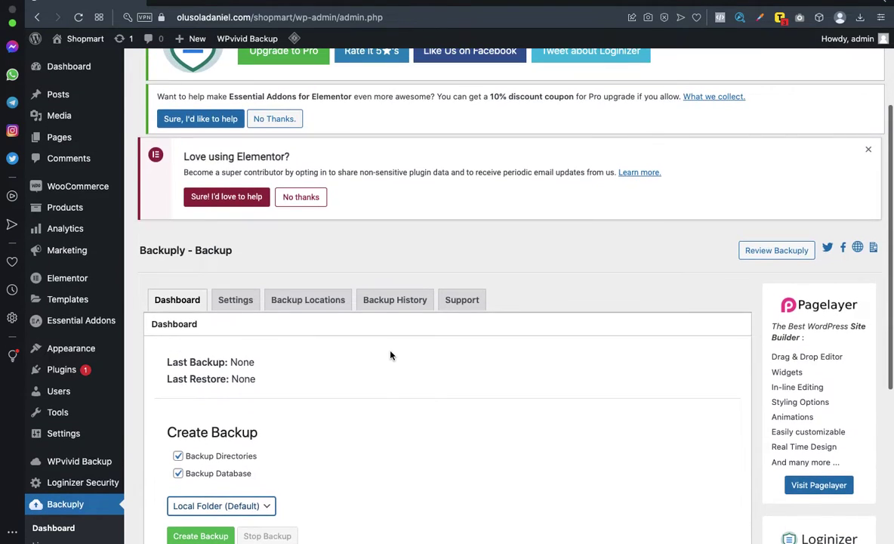
pyautogui.scroll(-5, 390, 354)
pyautogui.scroll(-3, 390, 354)
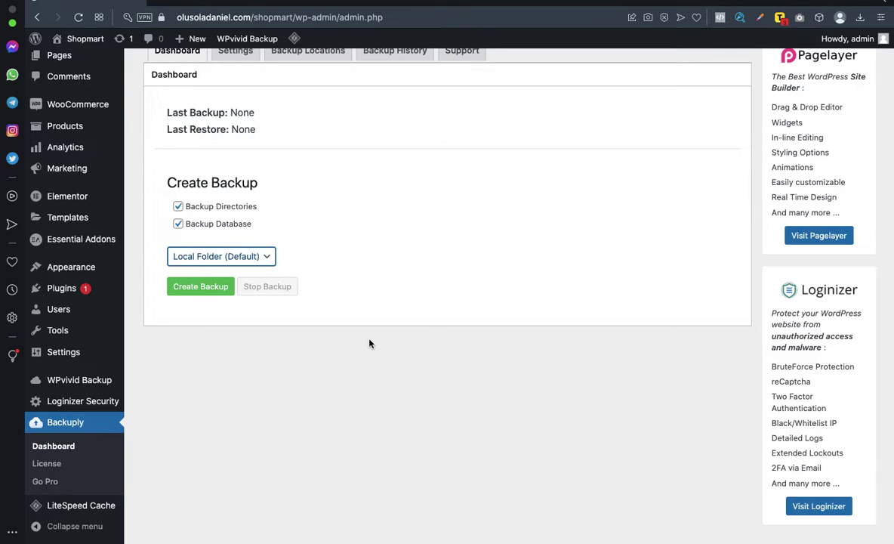
pyautogui.scroll(4, 369, 344)
pyautogui.scroll(4, 371, 340)
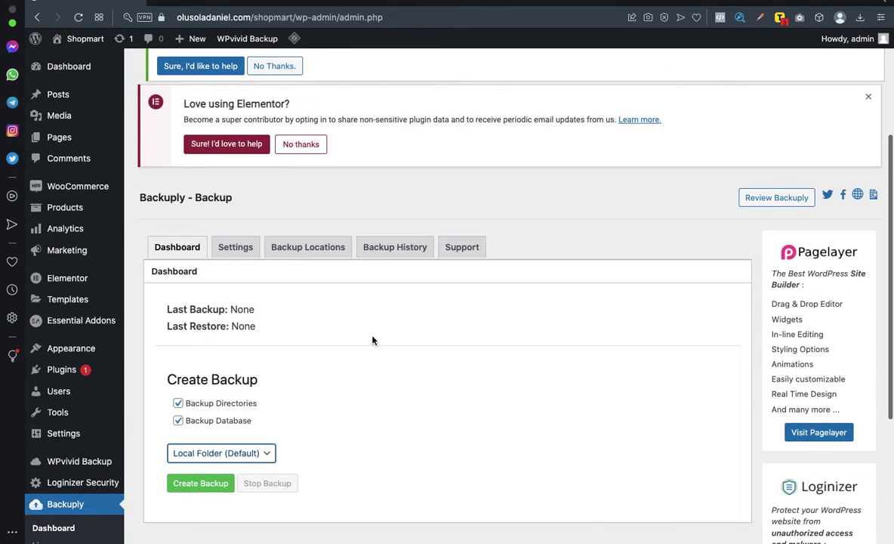
pyautogui.scroll(-6, 371, 340)
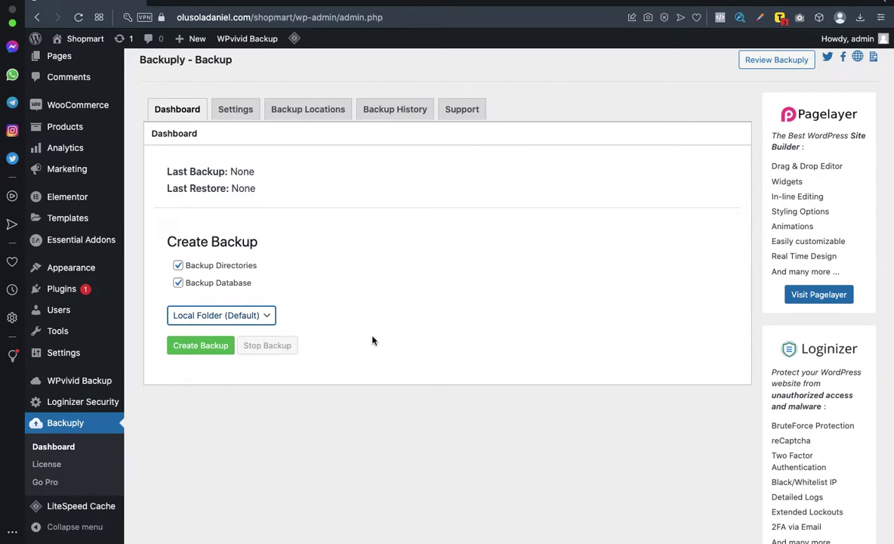
pyautogui.scroll(2, 371, 339)
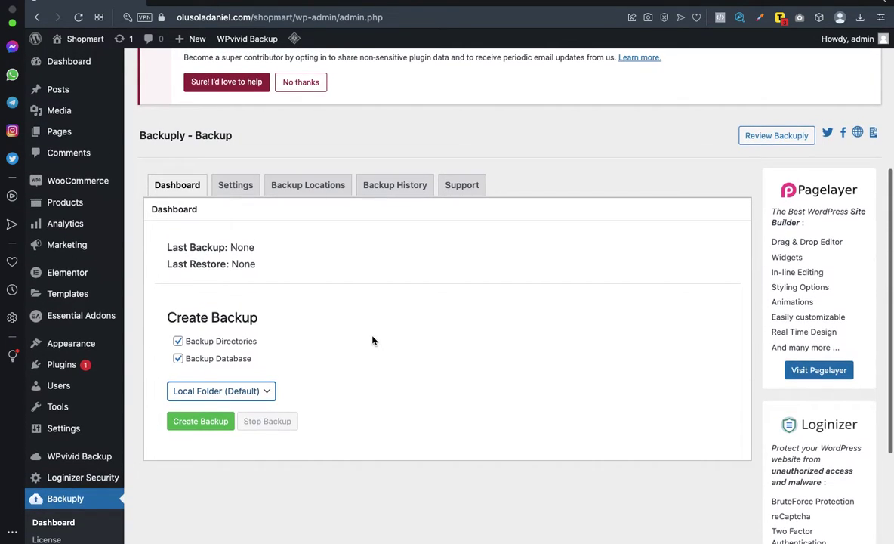
pyautogui.scroll(1, 371, 339)
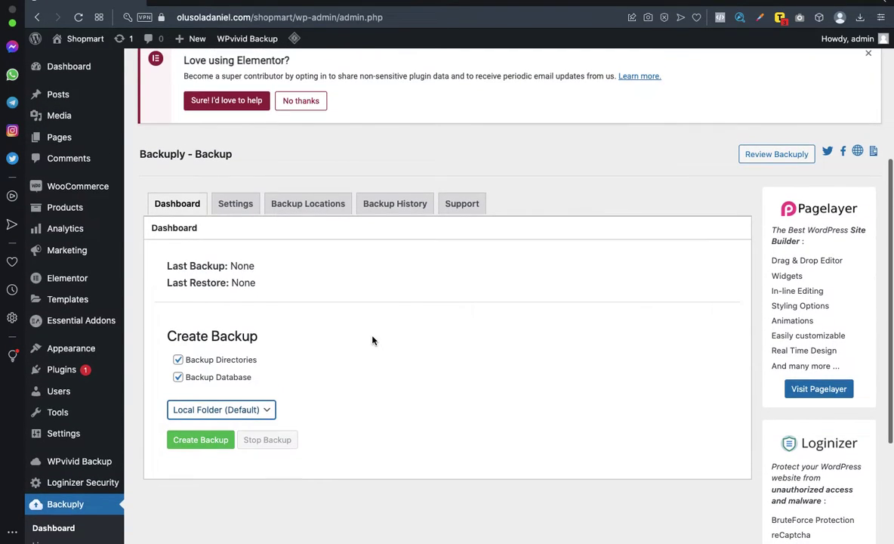
pyautogui.click(189, 444)
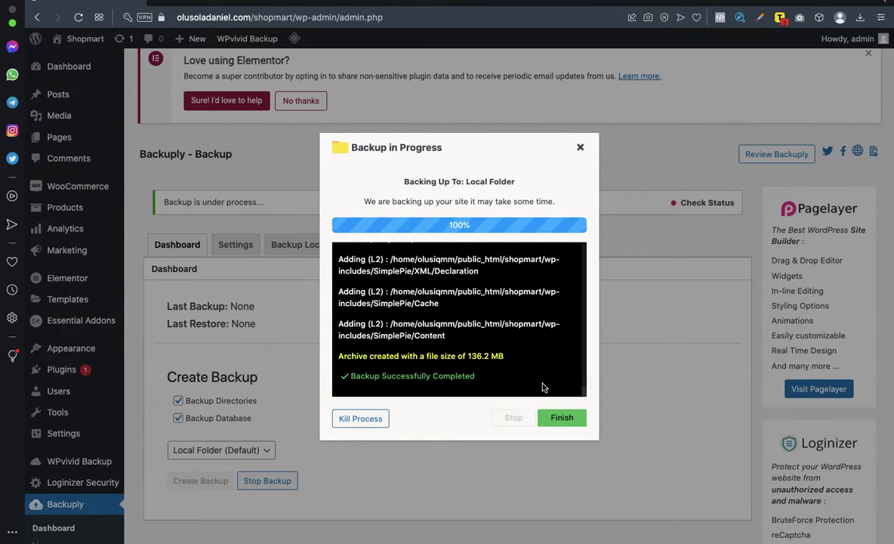
# - Once the backup reports Backup Successfully Completed, click Finish to close the progress dialog
pyautogui.click(561, 420)
# - View Backup History listing the 136.2 MB local backup from 14th November 2022
pyautogui.scroll(-5, 564, 424)
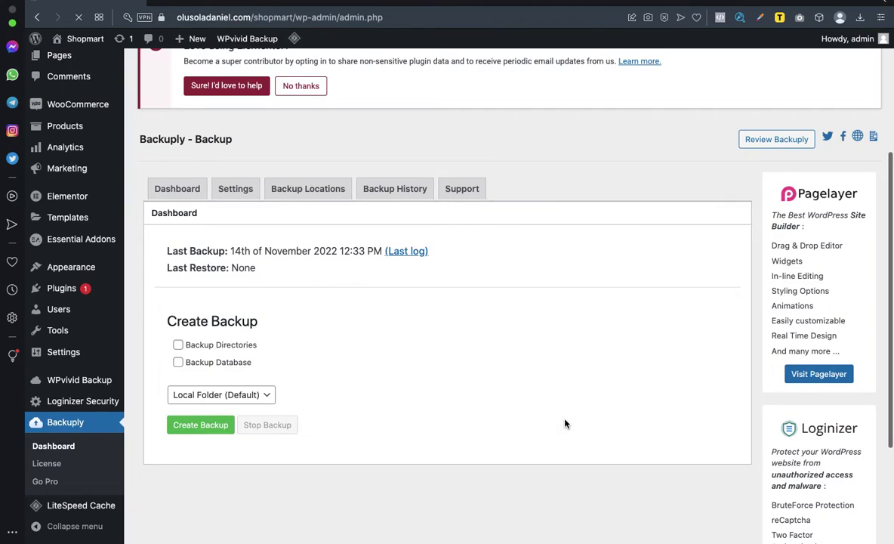
pyautogui.click(391, 173)
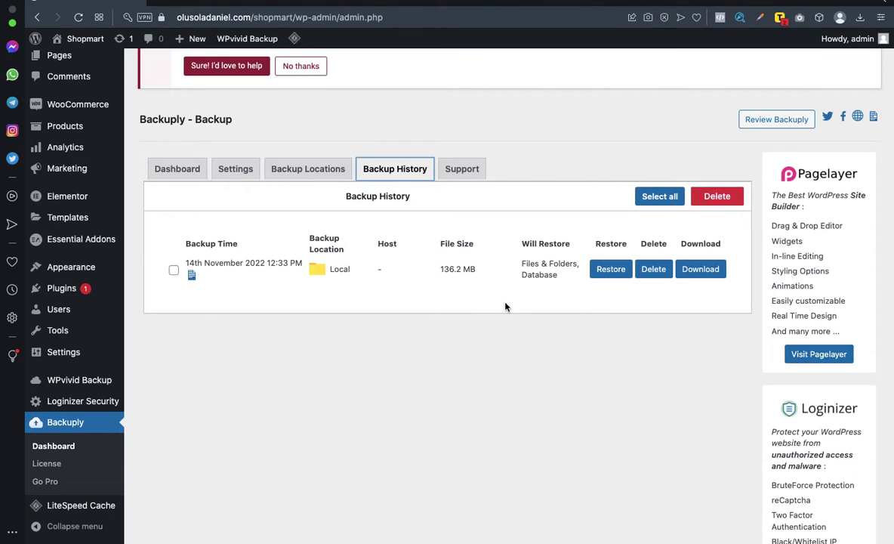
pyautogui.scroll(-2, 449, 375)
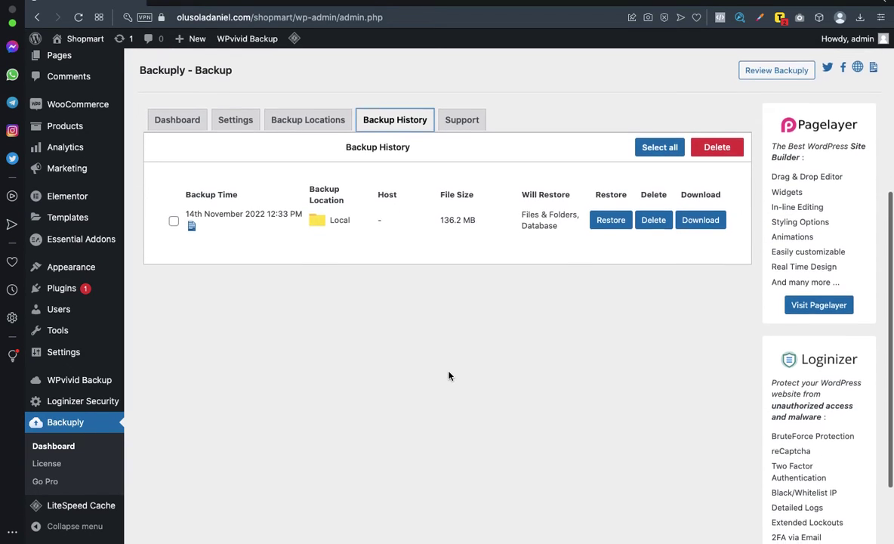
pyautogui.scroll(5, 448, 374)
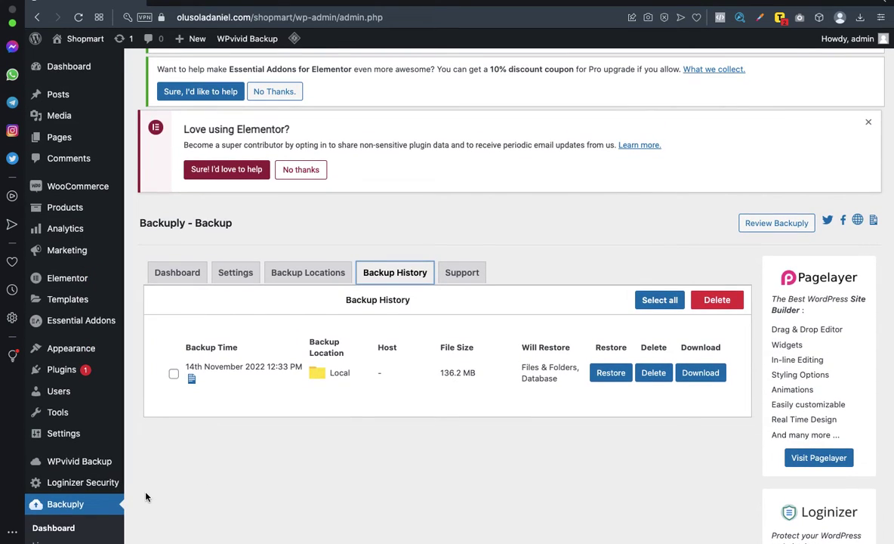
pyautogui.scroll(-2, 177, 438)
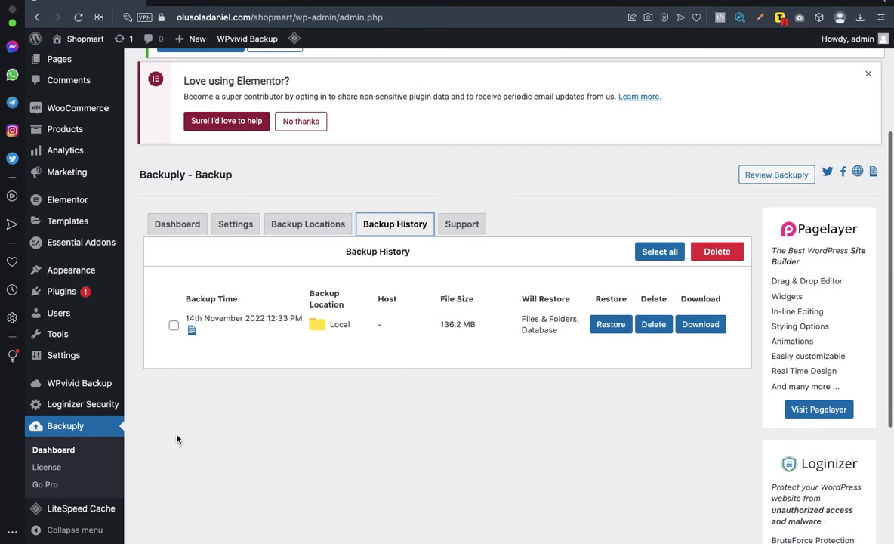
pyautogui.scroll(5, 173, 380)
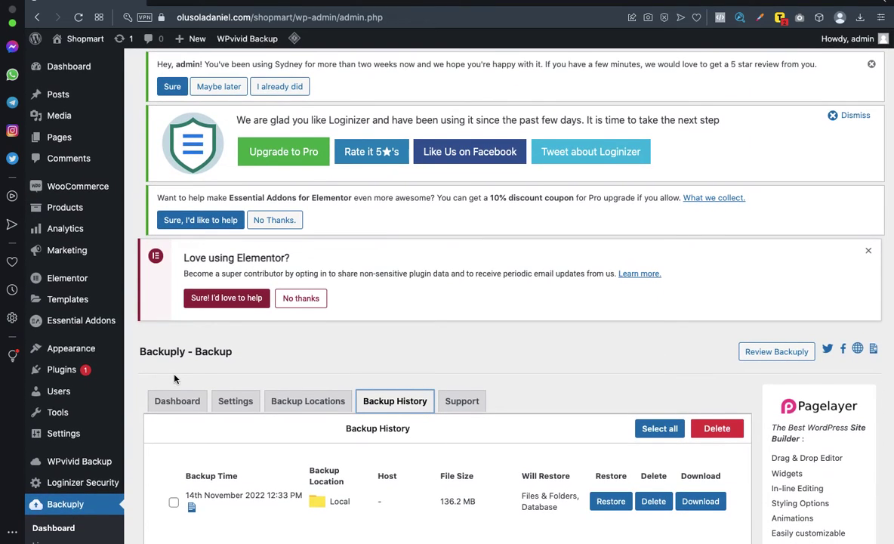